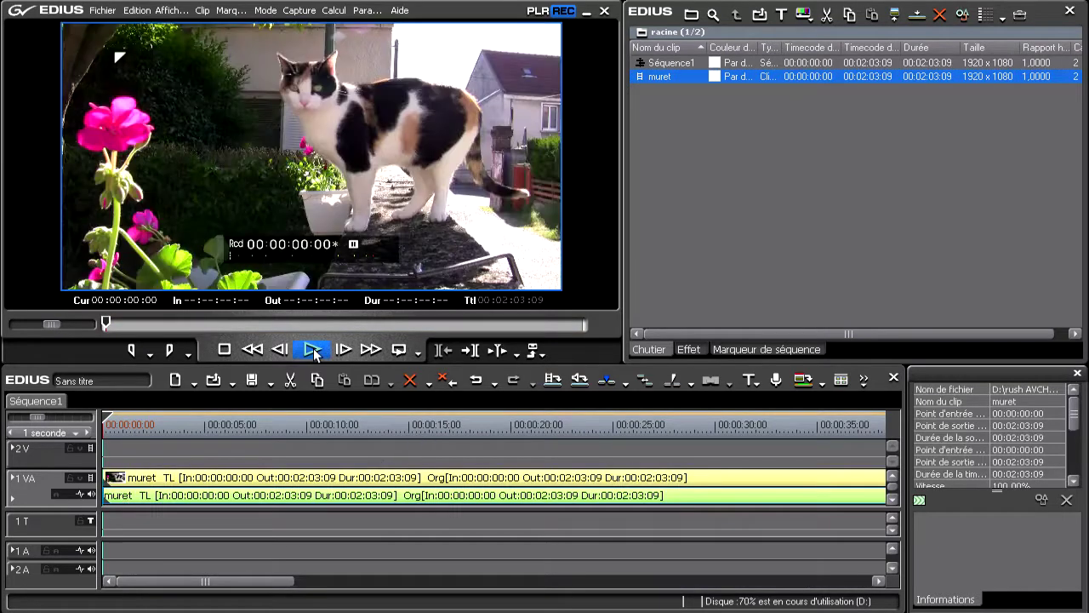
Step: Preview the muret clip, fit the sequence in the timeline and trim the clip's end to 00:00:30:15
{"action": "key", "text": "space"}
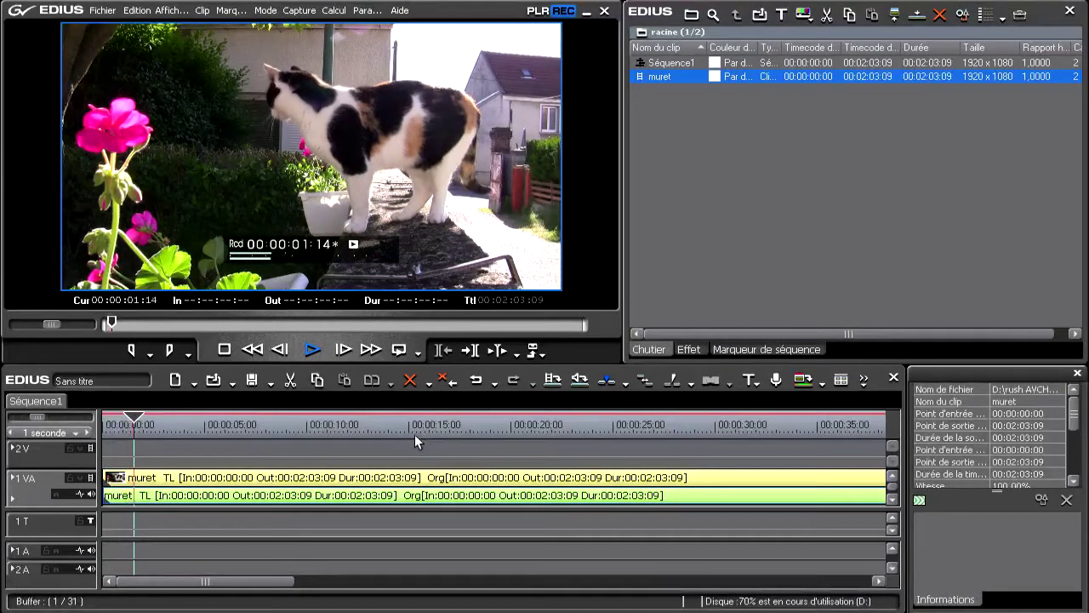
{"action": "left_click", "coordinate": [309, 353]}
{"action": "left_click_drag", "start_coordinate": [119, 323], "coordinate": [224, 323]}
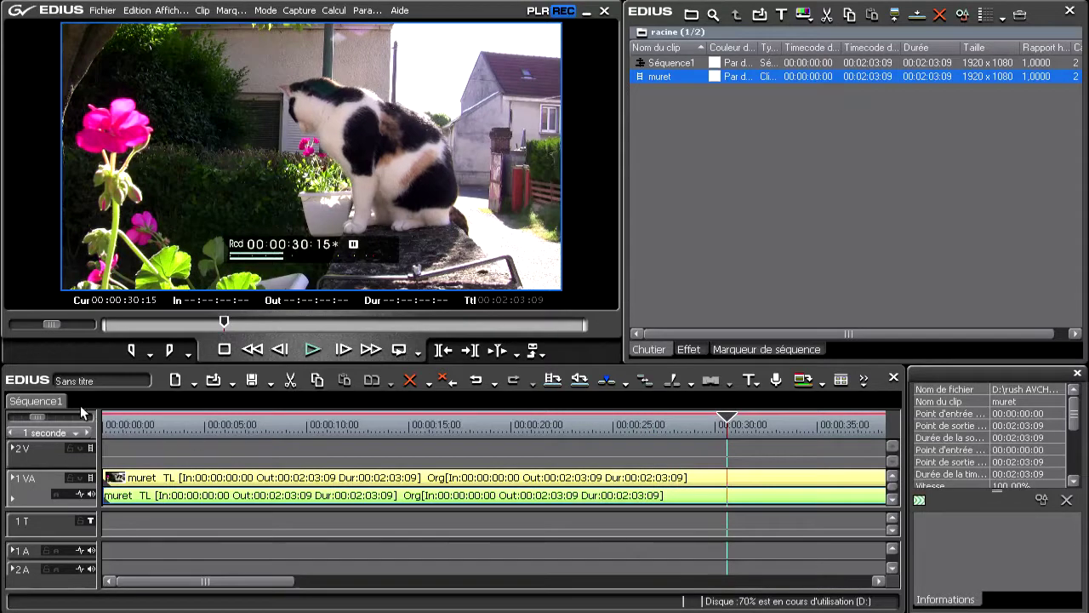
{"action": "left_click_drag", "start_coordinate": [41, 417], "coordinate": [90, 419]}
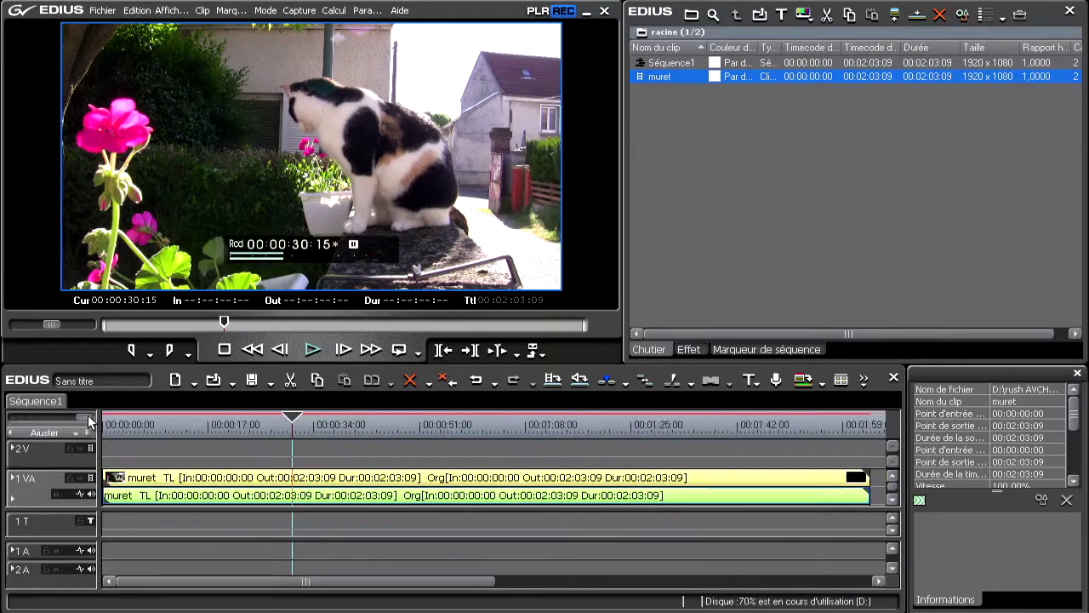
{"action": "left_click_drag", "start_coordinate": [866, 482], "coordinate": [287, 477]}
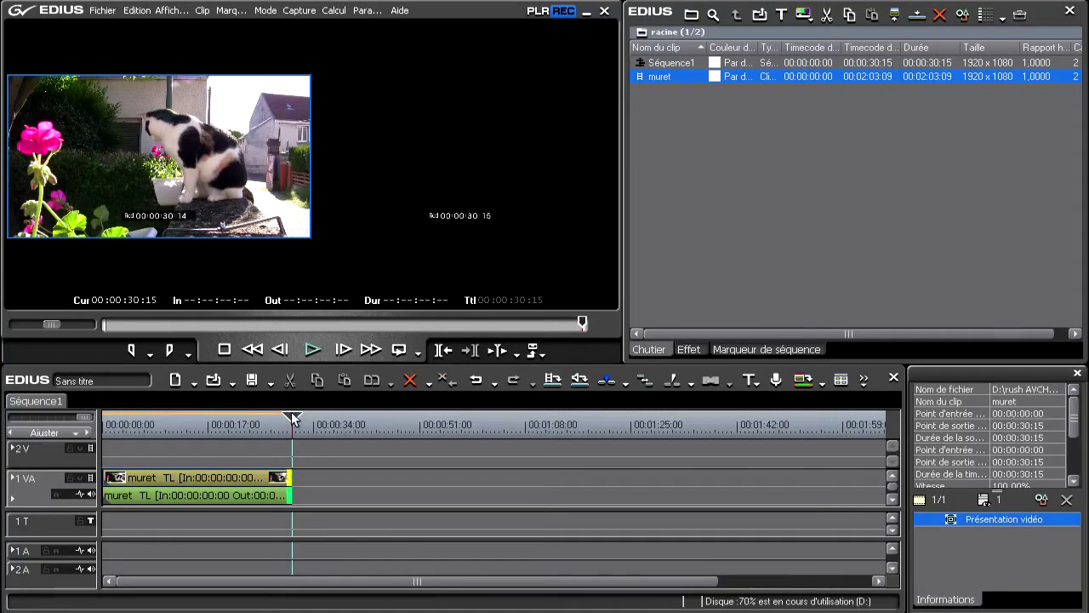
{"action": "left_click", "coordinate": [205, 419]}
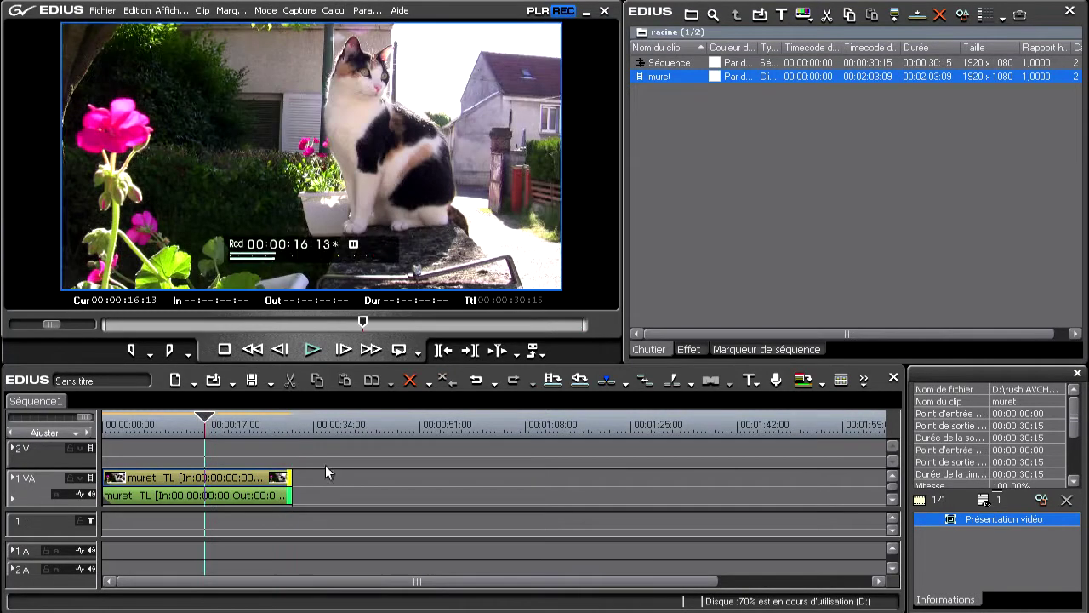
Step: Start a file export of the sequence with the Canopus HQ AVI exporter
{"action": "left_click", "coordinate": [538, 351]}
{"action": "left_click", "coordinate": [616, 433]}
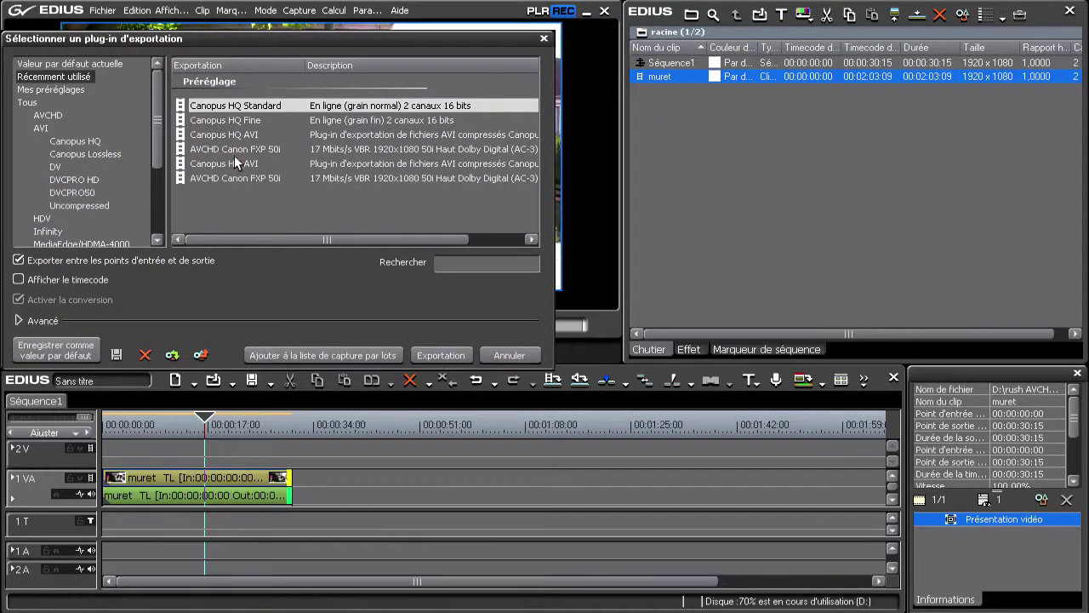
{"action": "left_click", "coordinate": [230, 134]}
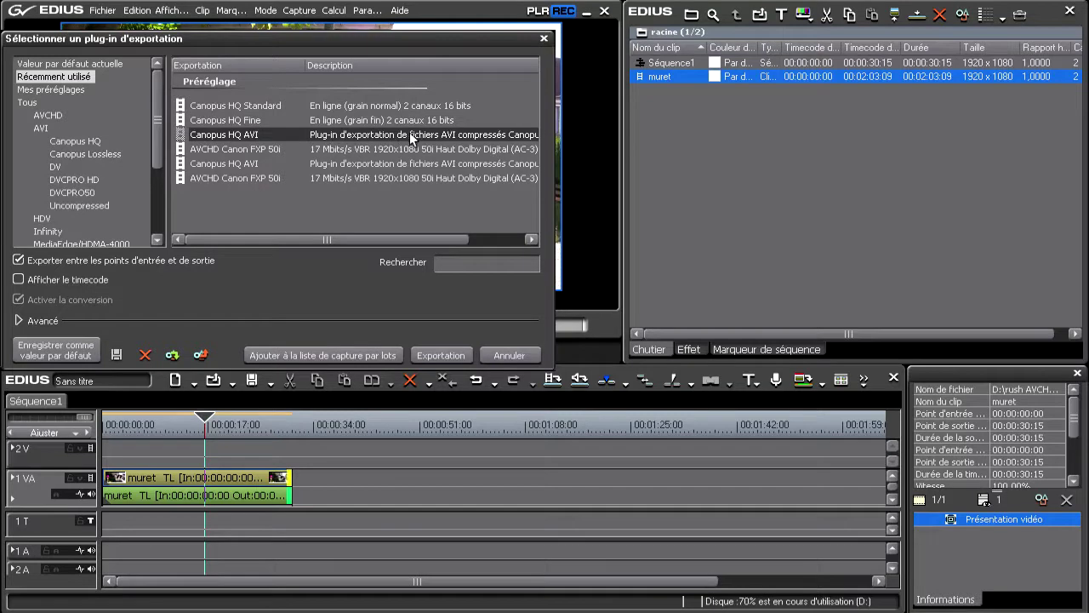
{"action": "left_click_drag", "start_coordinate": [391, 239], "coordinate": [446, 238]}
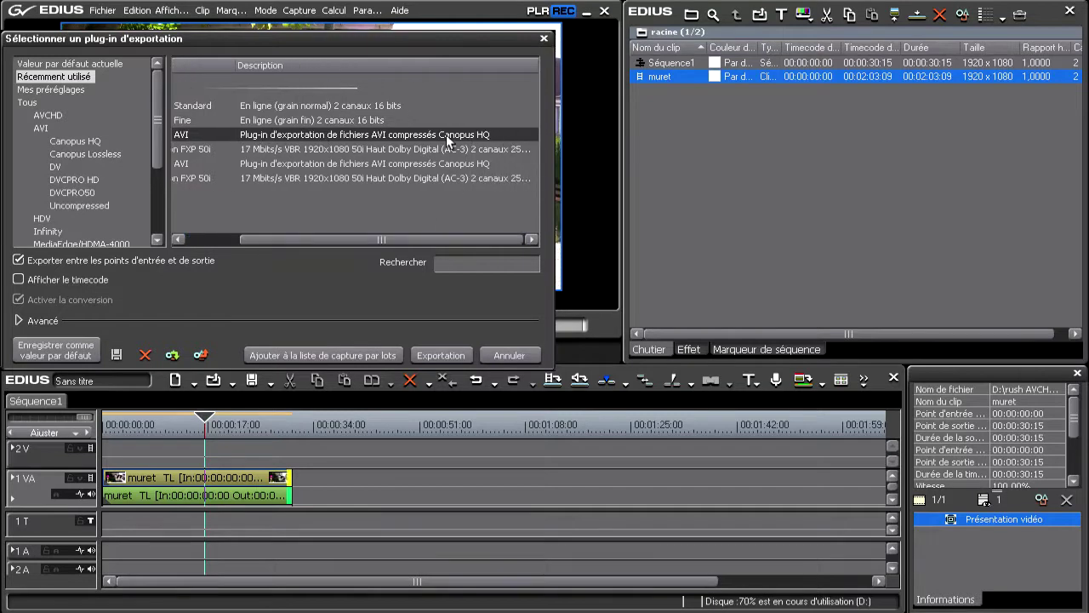
{"action": "left_click_drag", "start_coordinate": [346, 237], "coordinate": [270, 236]}
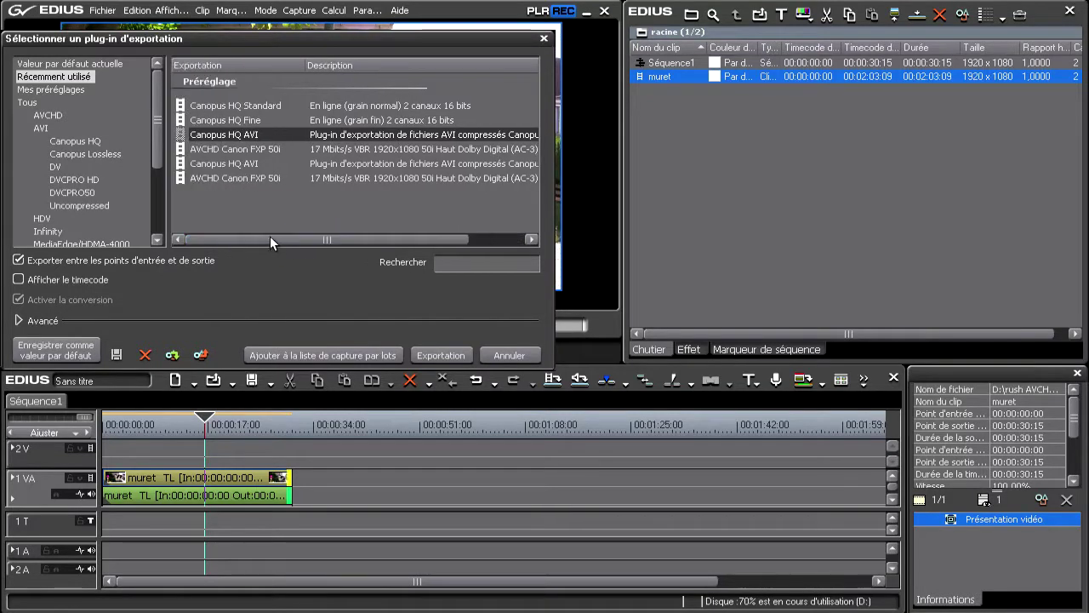
{"action": "left_click", "coordinate": [440, 356]}
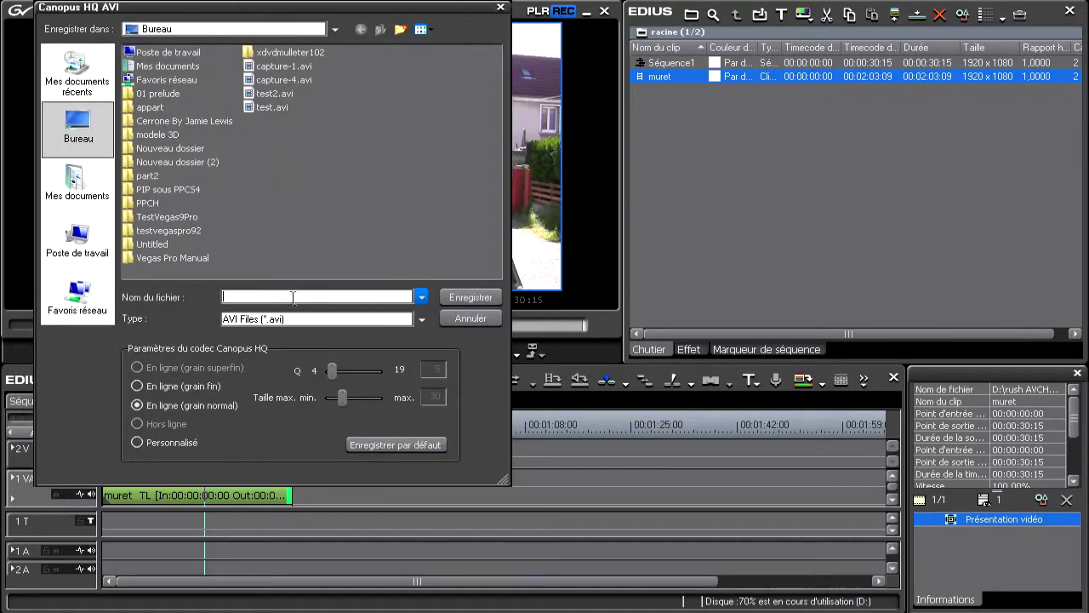
Step: Save the export on the Bureau as test in AVI format, replacing the existing file
{"action": "type", "text": "test"}
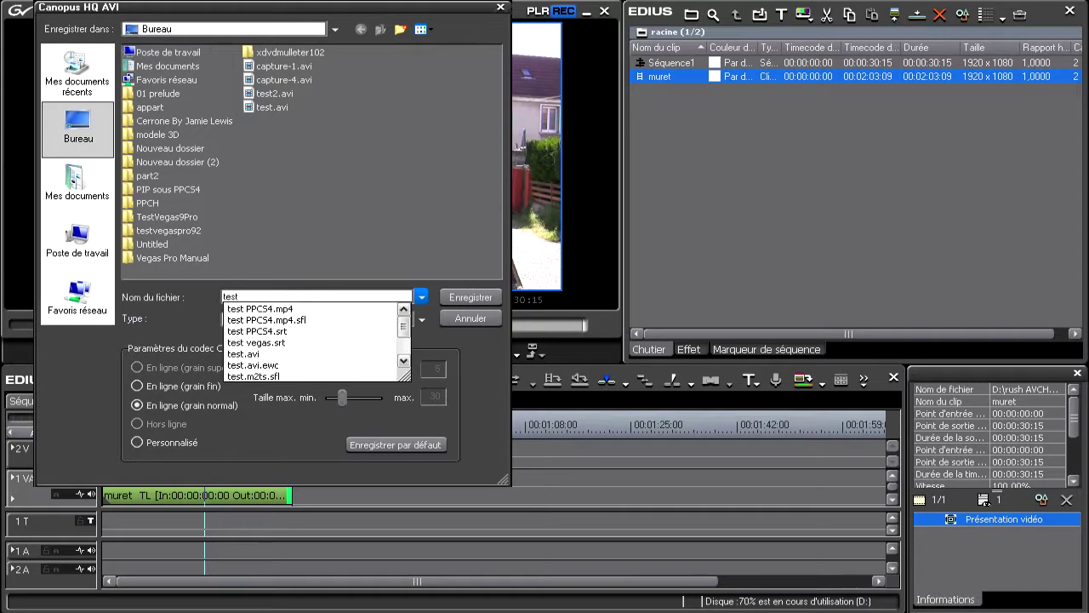
{"action": "left_click", "coordinate": [195, 295]}
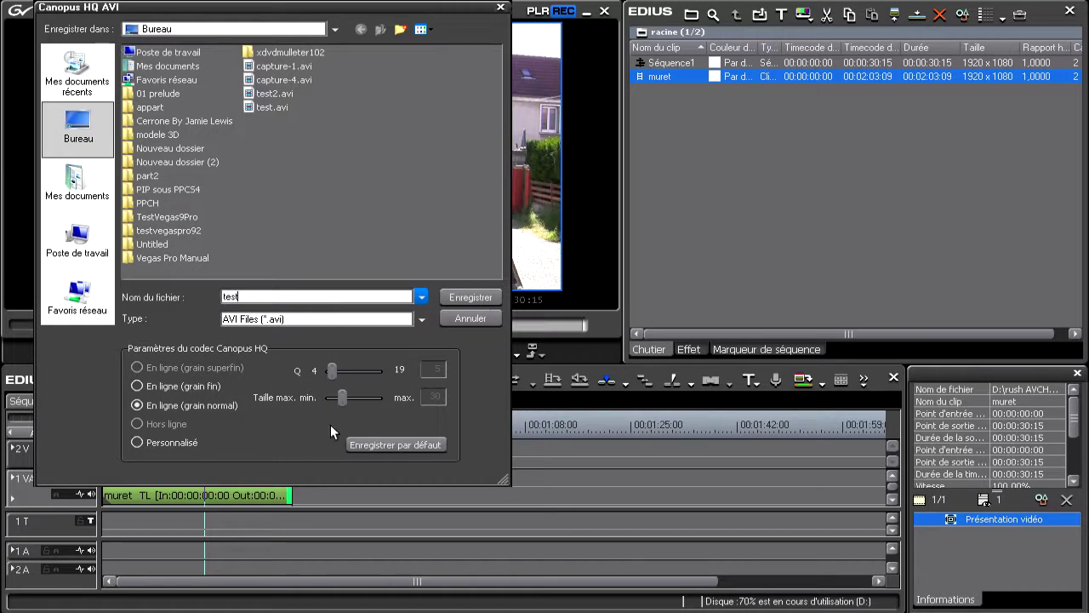
{"action": "left_click", "coordinate": [463, 300]}
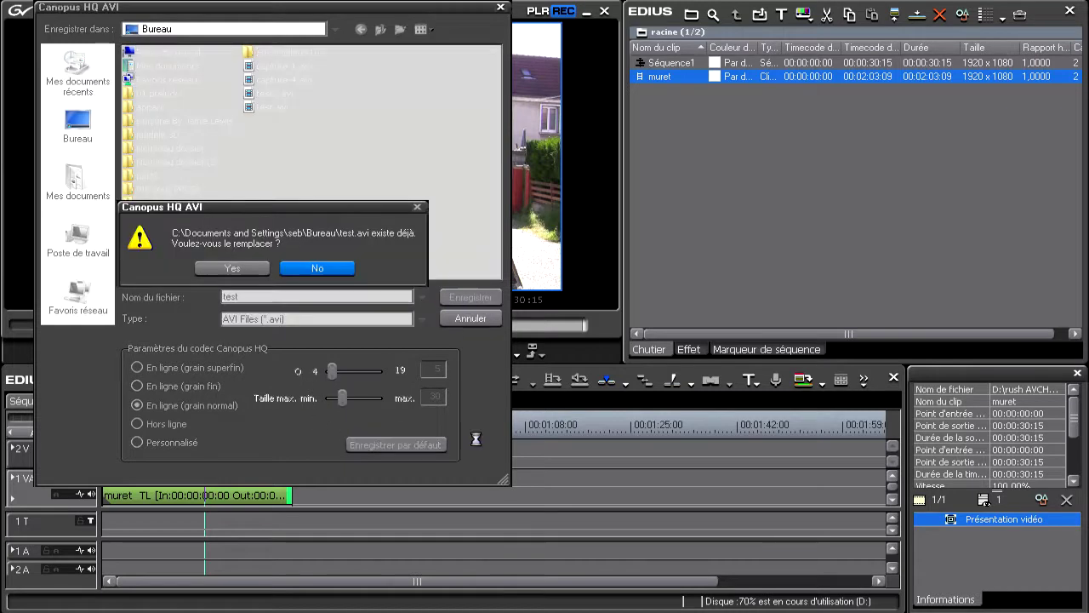
{"action": "left_click", "coordinate": [233, 269]}
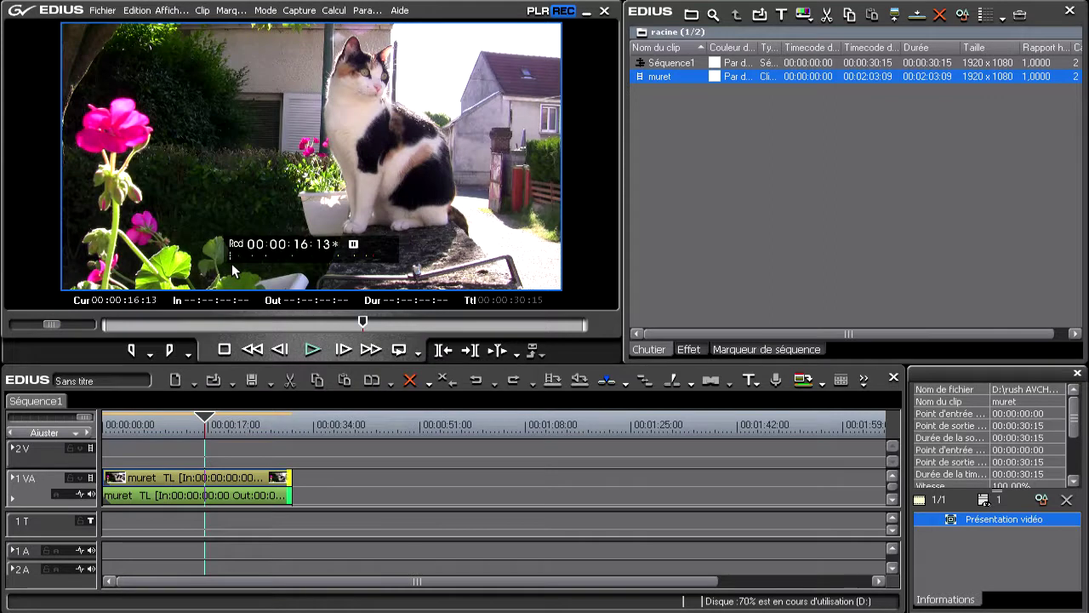
{"action": "left_click_drag", "start_coordinate": [385, 568], "coordinate": [430, 452]}
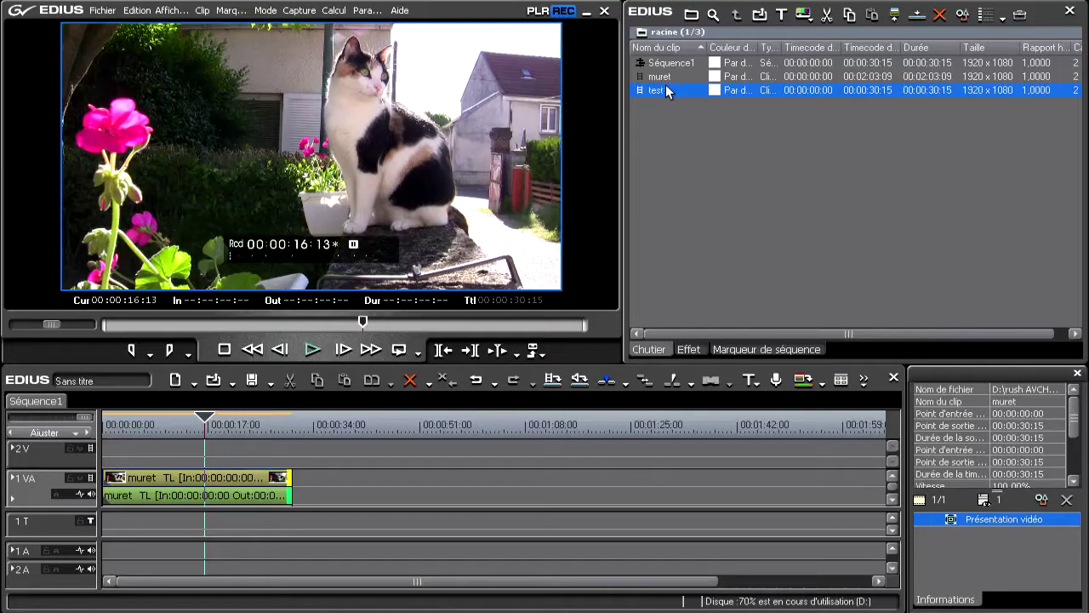
Step: Place the exported test clip directly after muret on track 1 VA and play it back from about 00:00:33:12
{"action": "left_click_drag", "start_coordinate": [667, 92], "coordinate": [298, 496]}
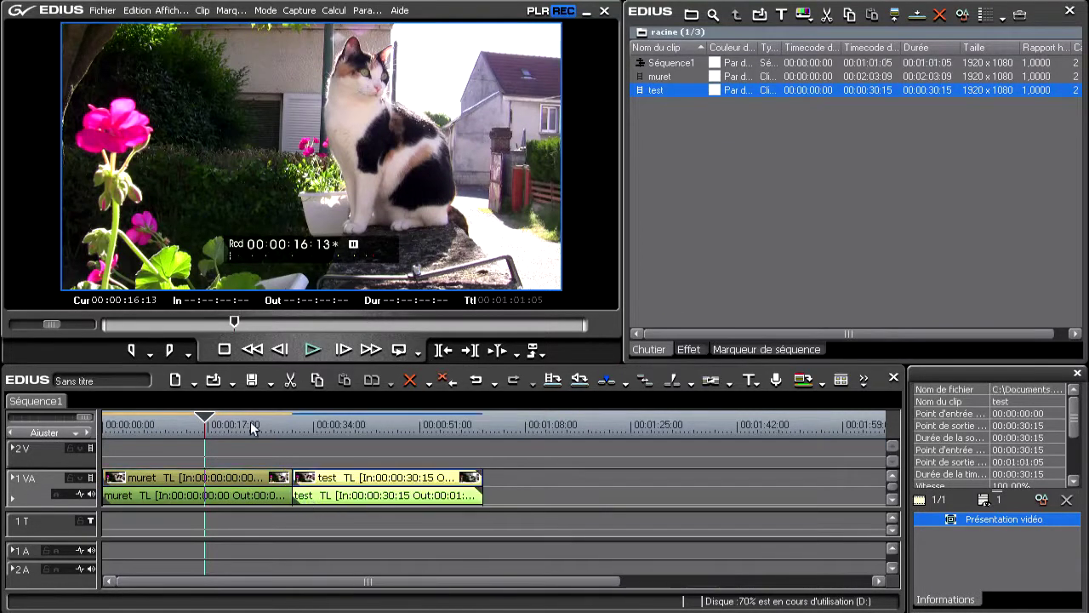
{"action": "left_click", "coordinate": [311, 422]}
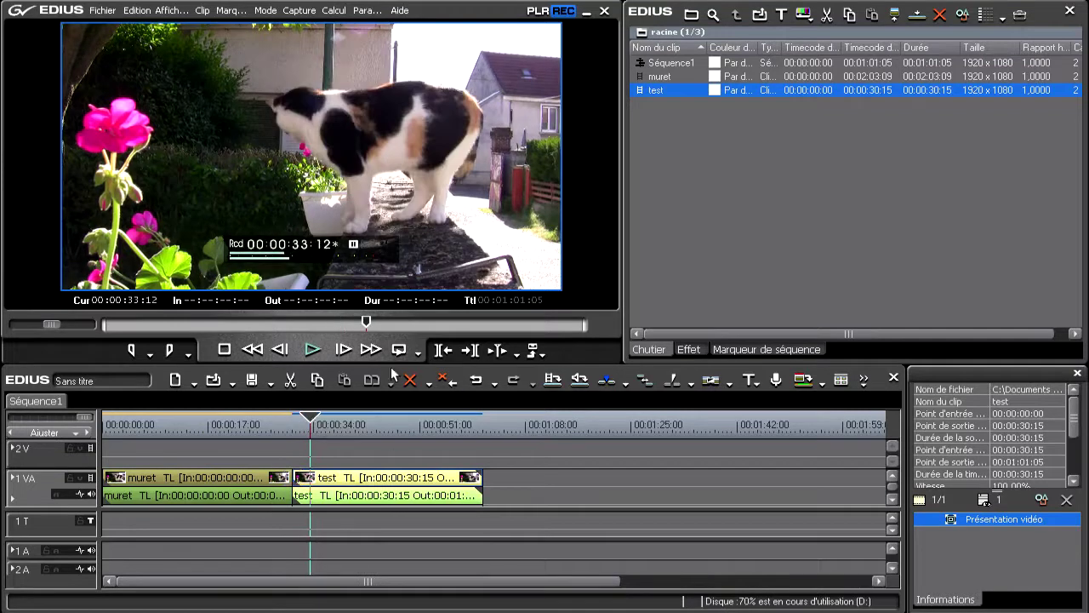
{"action": "left_click", "coordinate": [313, 350]}
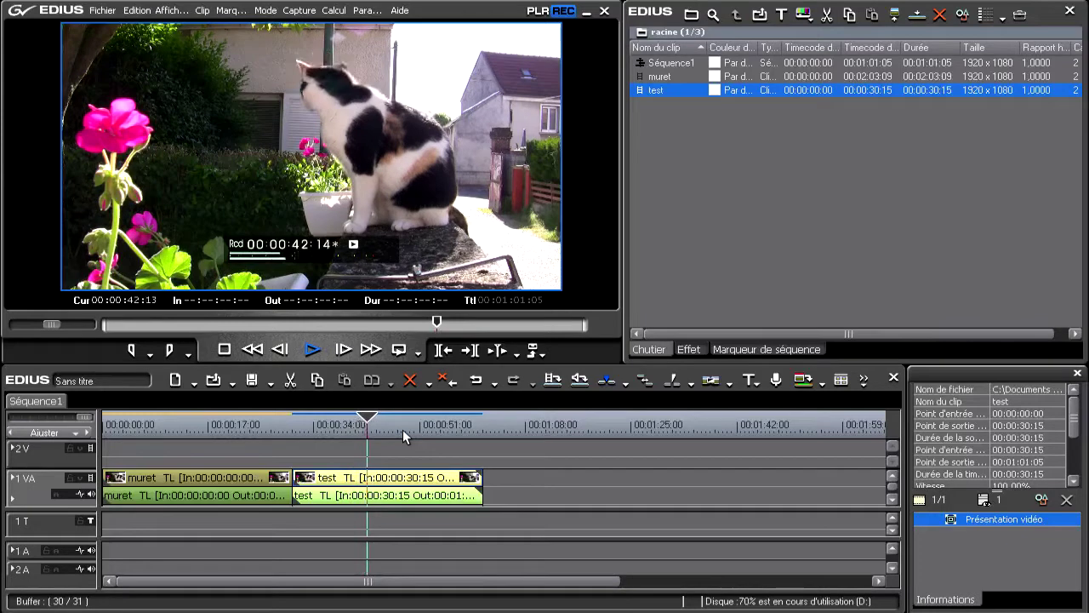
{"action": "left_click", "coordinate": [226, 350]}
Step: Apply the Balance des blancs colour correction filter to the test clip on track 1 VA
{"action": "left_click", "coordinate": [690, 349]}
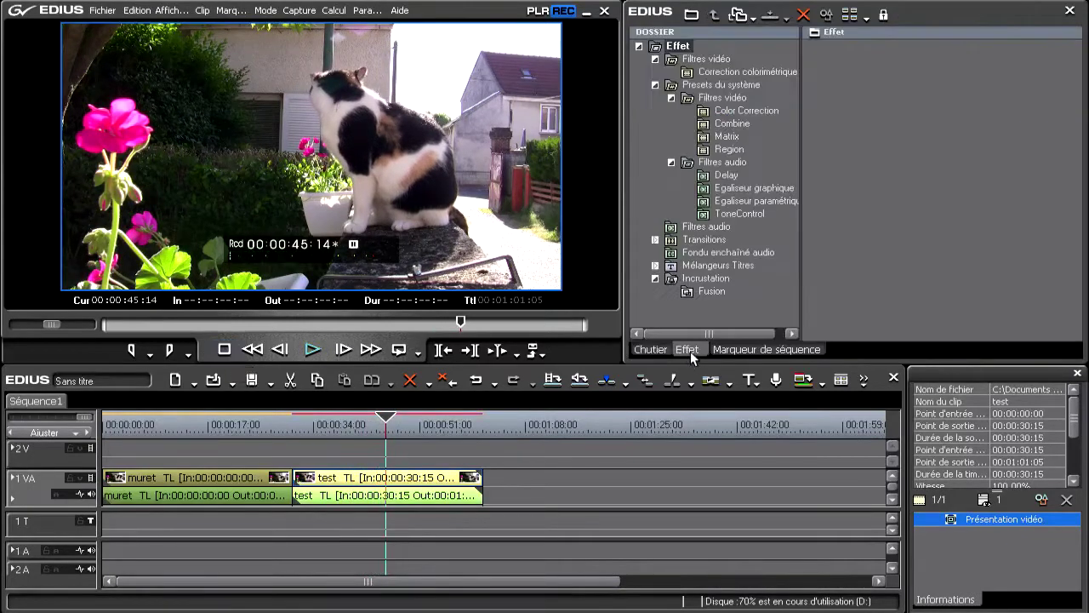
{"action": "left_click", "coordinate": [758, 72]}
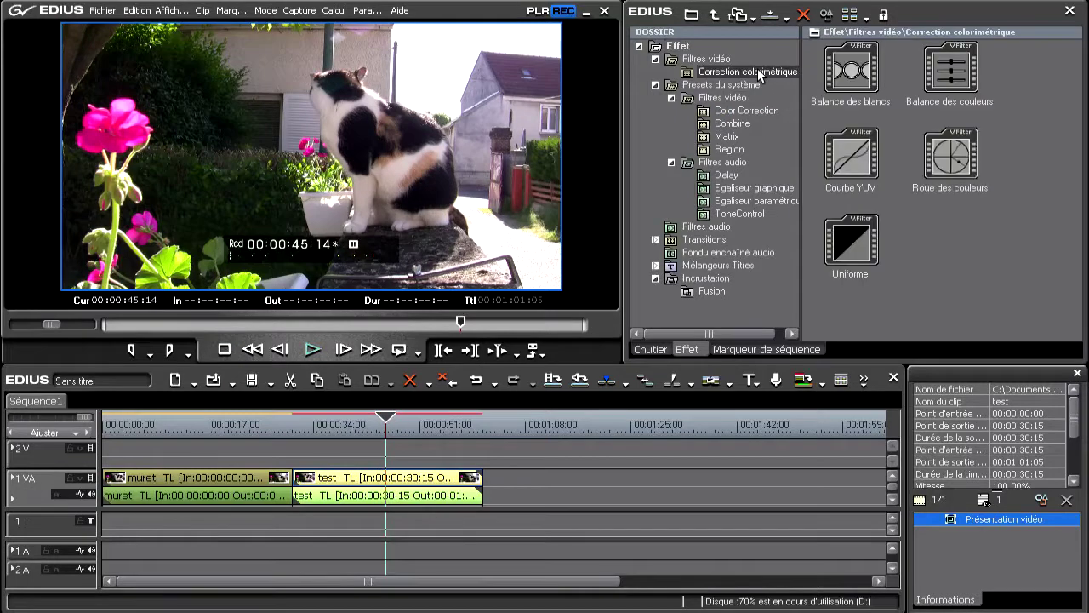
{"action": "left_click_drag", "start_coordinate": [861, 77], "coordinate": [452, 482]}
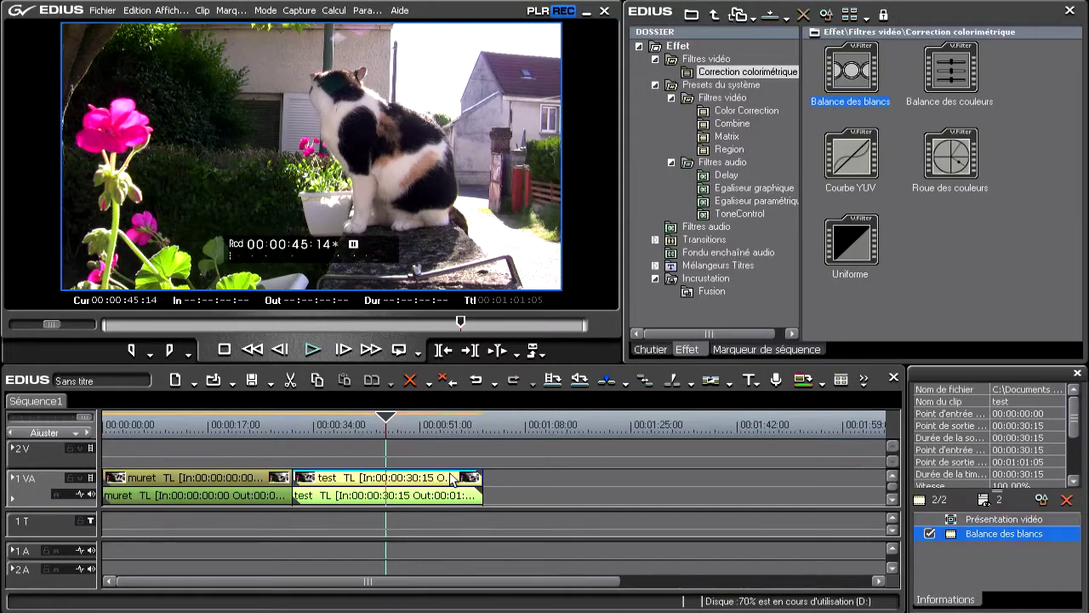
Step: Set the white balance filter's blacks to Cb 32,0 and Cr 26,6, greys to -25,3 and -22,6, whites to 22,6 and -40,0
{"action": "double_click", "coordinate": [983, 534]}
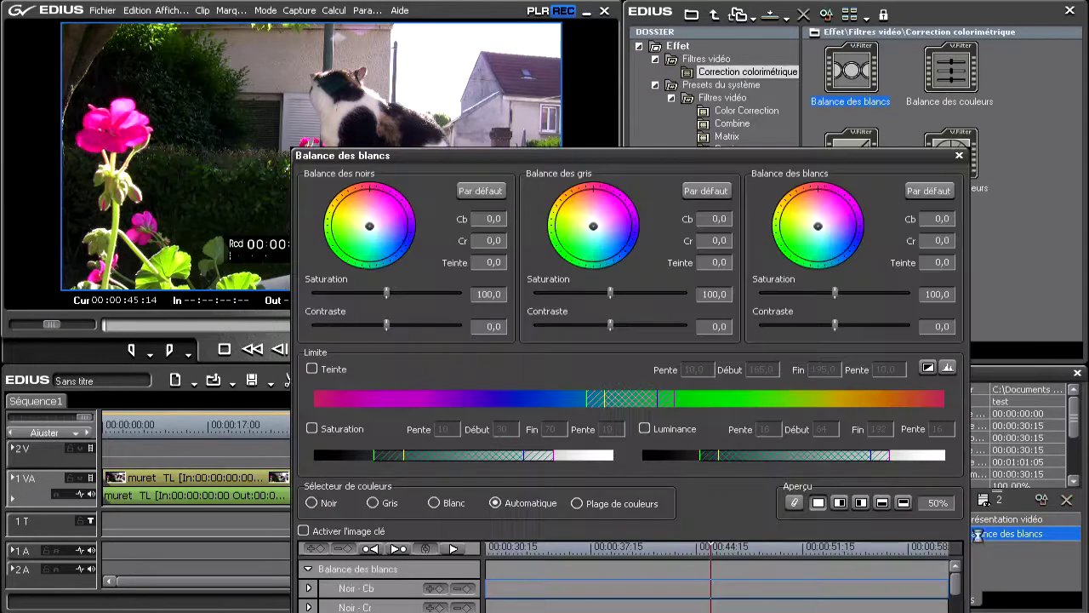
{"action": "left_click_drag", "start_coordinate": [622, 153], "coordinate": [851, 25]}
{"action": "left_click_drag", "start_coordinate": [605, 92], "coordinate": [620, 81]}
{"action": "left_click_drag", "start_coordinate": [818, 101], "coordinate": [808, 116]}
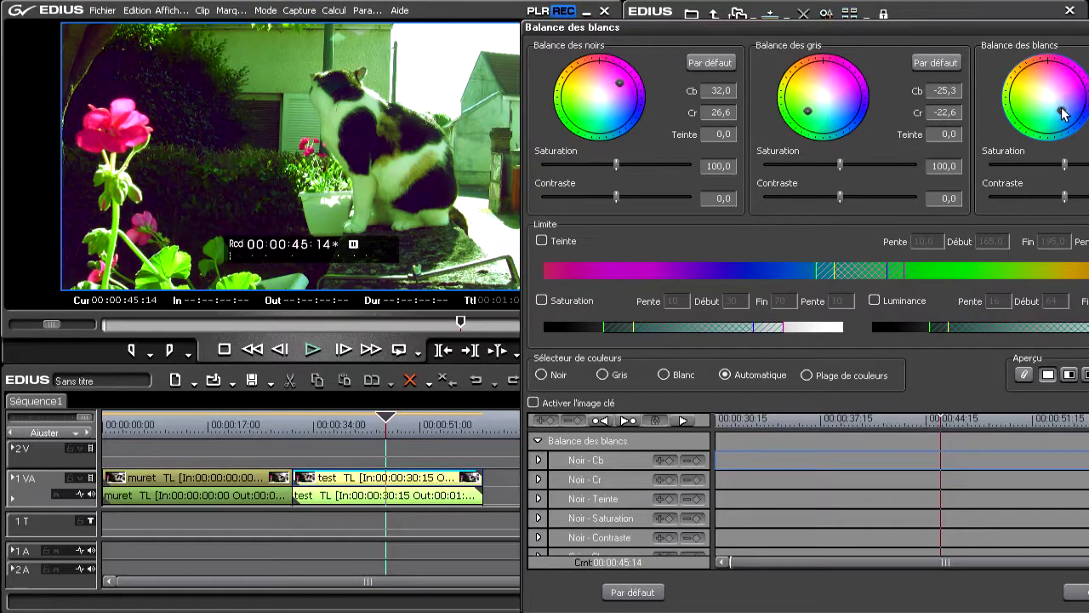
{"action": "left_click_drag", "start_coordinate": [885, 32], "coordinate": [749, 10]}
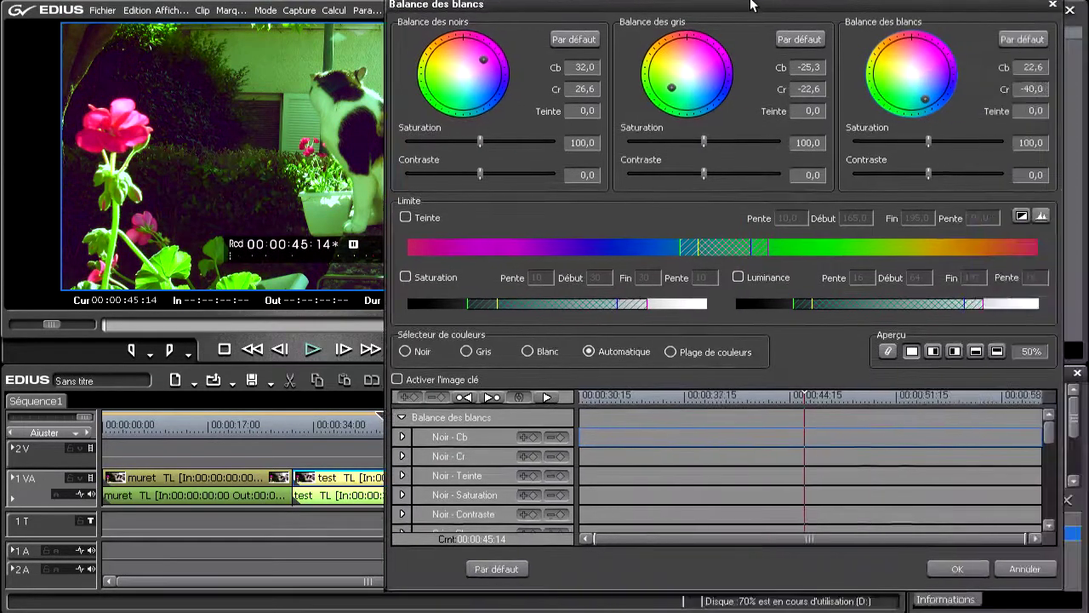
{"action": "left_click", "coordinate": [957, 568]}
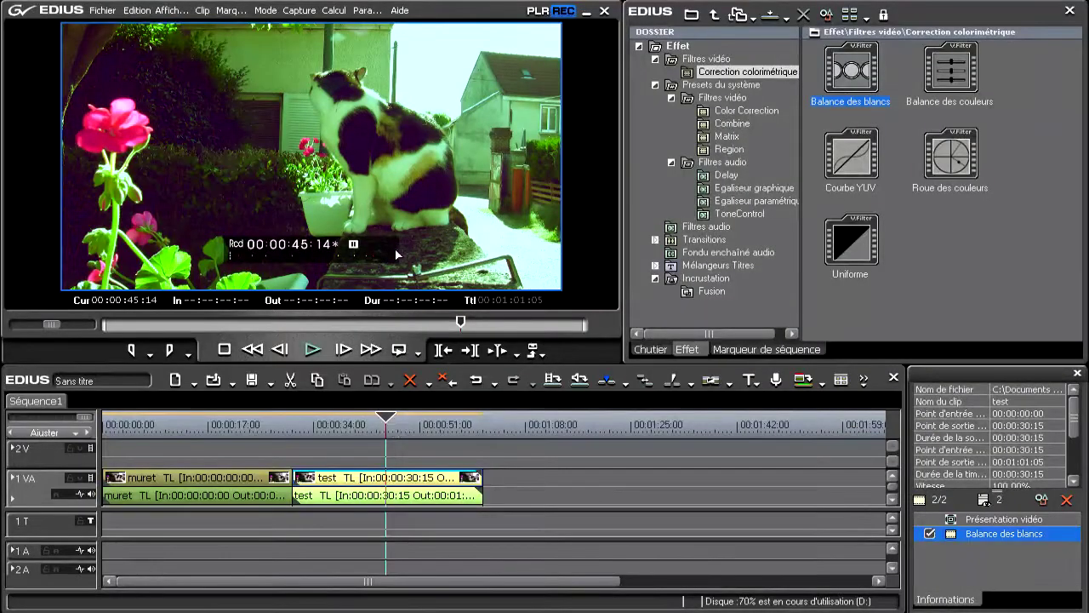
Step: Play back the colour-corrected test clip from near its start to check real-time playback
{"action": "left_click_drag", "start_coordinate": [390, 426], "coordinate": [310, 426]}
{"action": "left_click", "coordinate": [315, 355]}
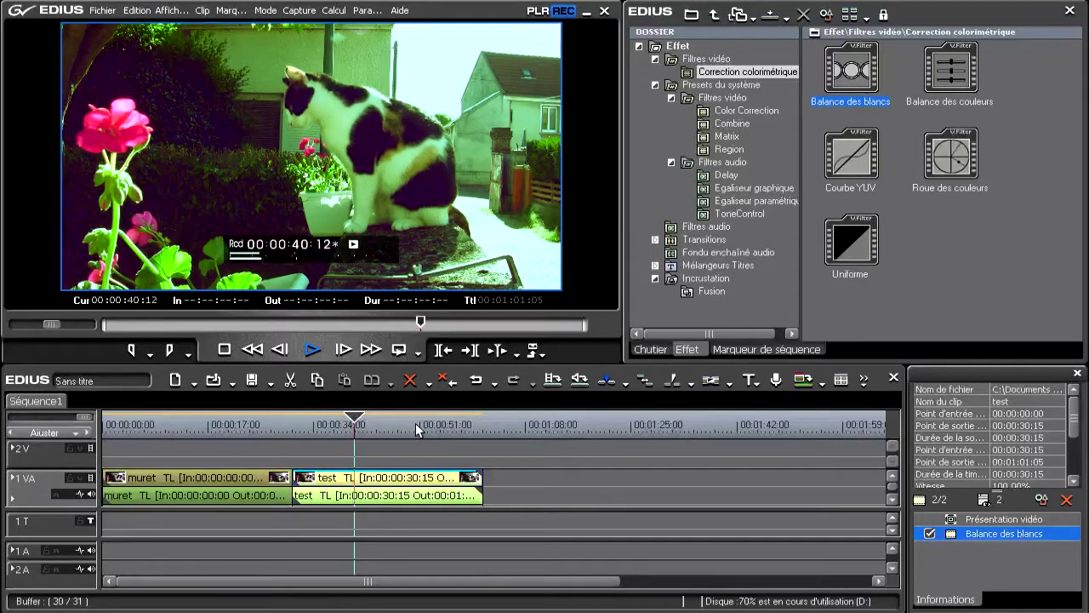
{"action": "left_click", "coordinate": [224, 350]}
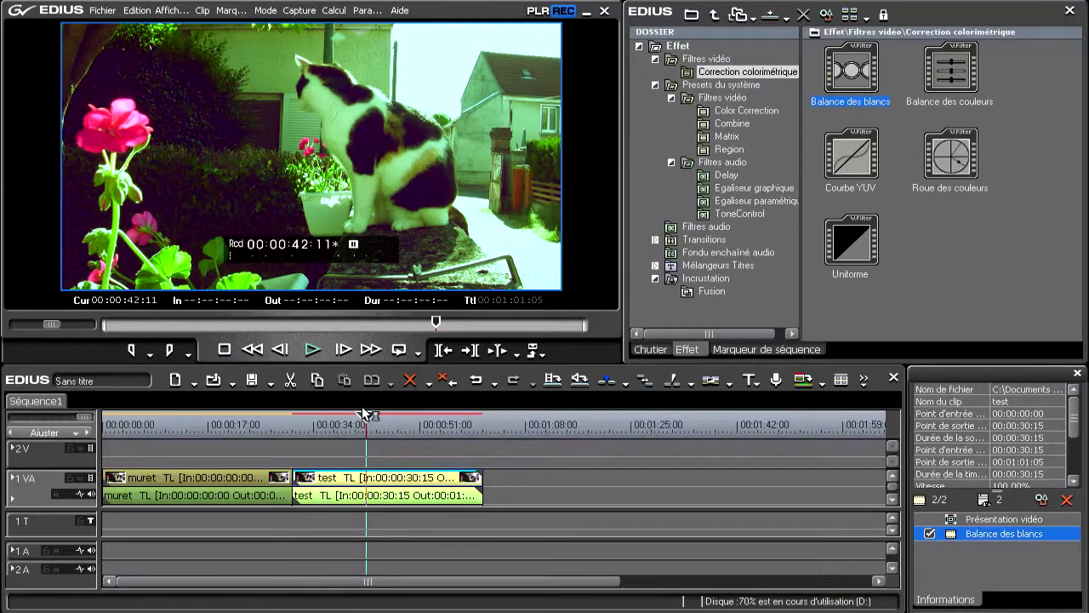
Step: Open the Windows Task Manager beside the preview and monitor CPU usage while the corrected test clip plays
{"action": "key", "text": "ctrl+shift+Escape"}
{"action": "left_click_drag", "start_coordinate": [396, 335], "coordinate": [843, 20]}
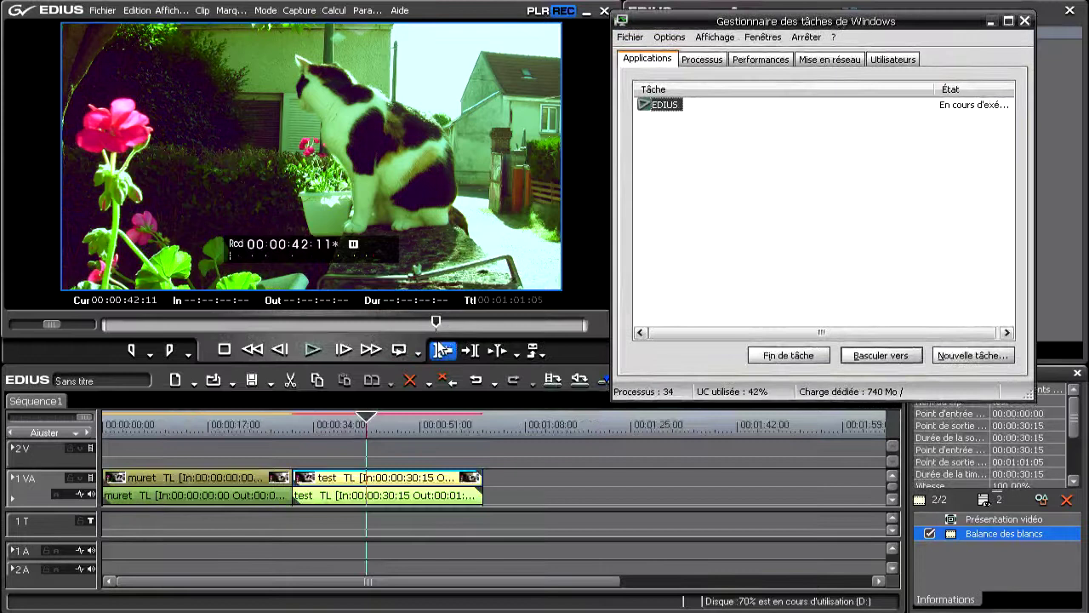
{"action": "left_click", "coordinate": [310, 349]}
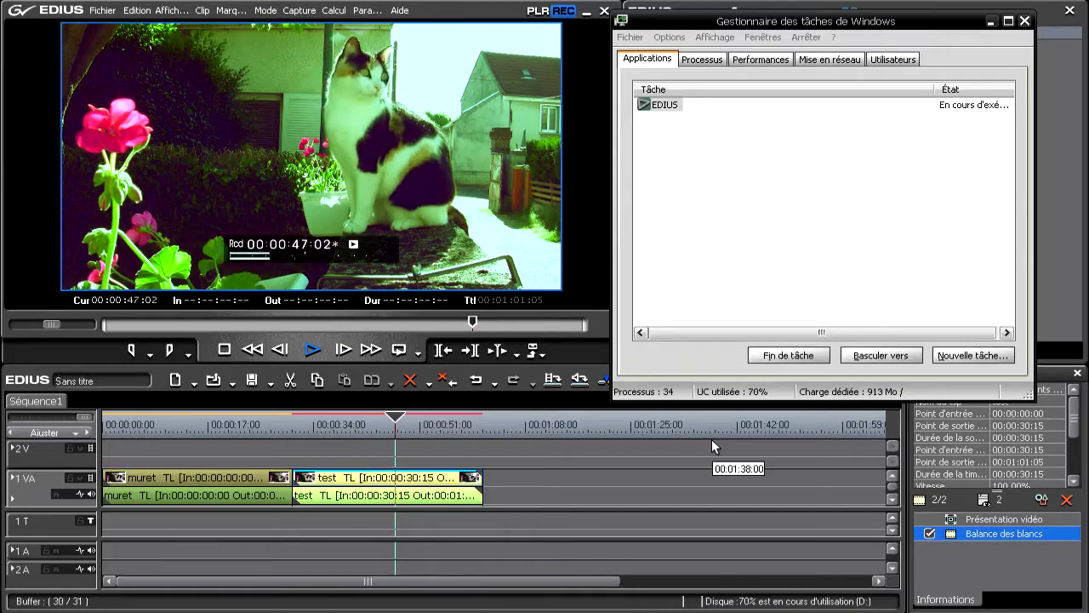
{"action": "left_click", "coordinate": [313, 350]}
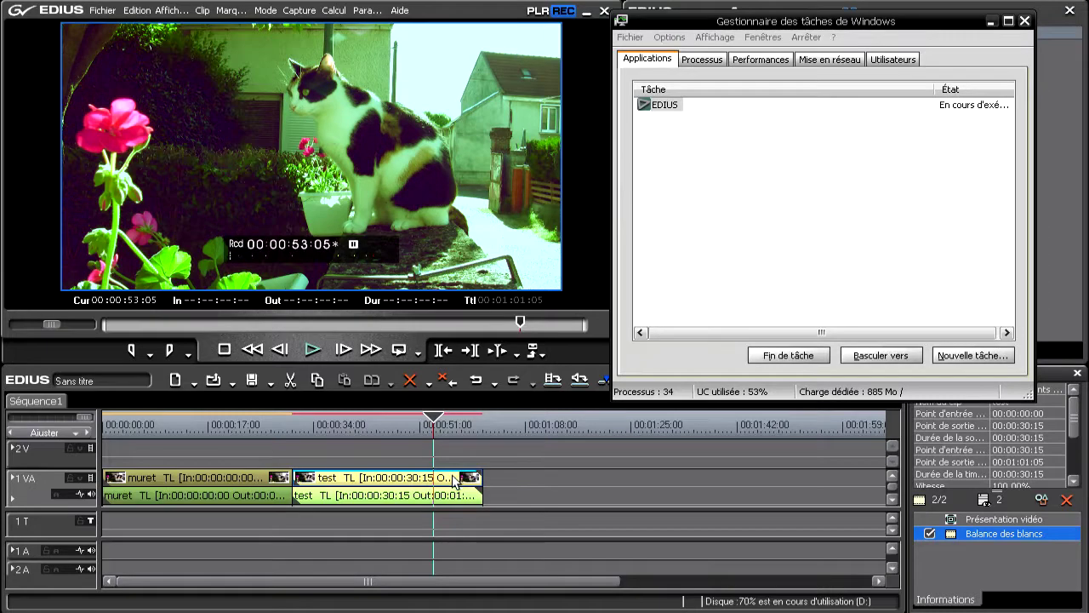
Step: Paste a copy of the corrected test clip onto track 2V and move its start to 00:00:47:14
{"action": "left_click", "coordinate": [447, 449]}
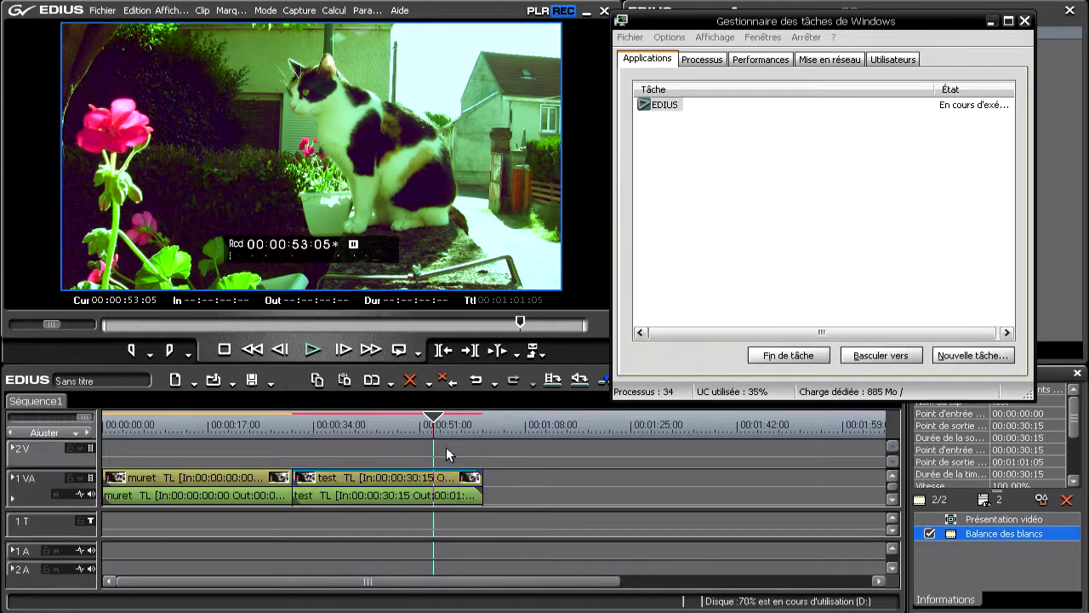
{"action": "key", "text": "ctrl+v"}
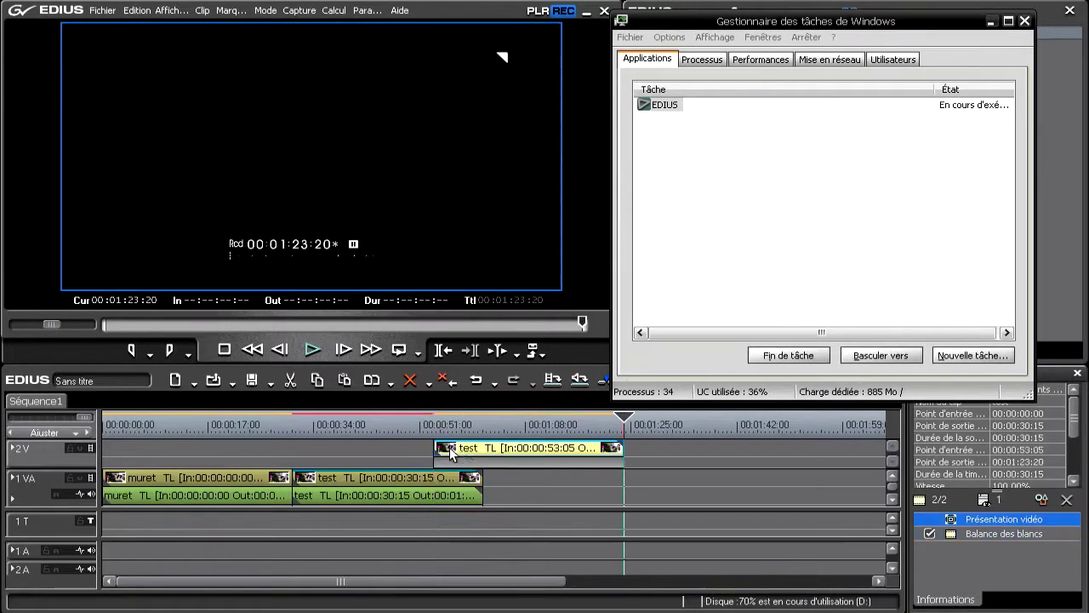
{"action": "left_click_drag", "start_coordinate": [609, 423], "coordinate": [398, 423]}
{"action": "left_click_drag", "start_coordinate": [502, 451], "coordinate": [471, 447]}
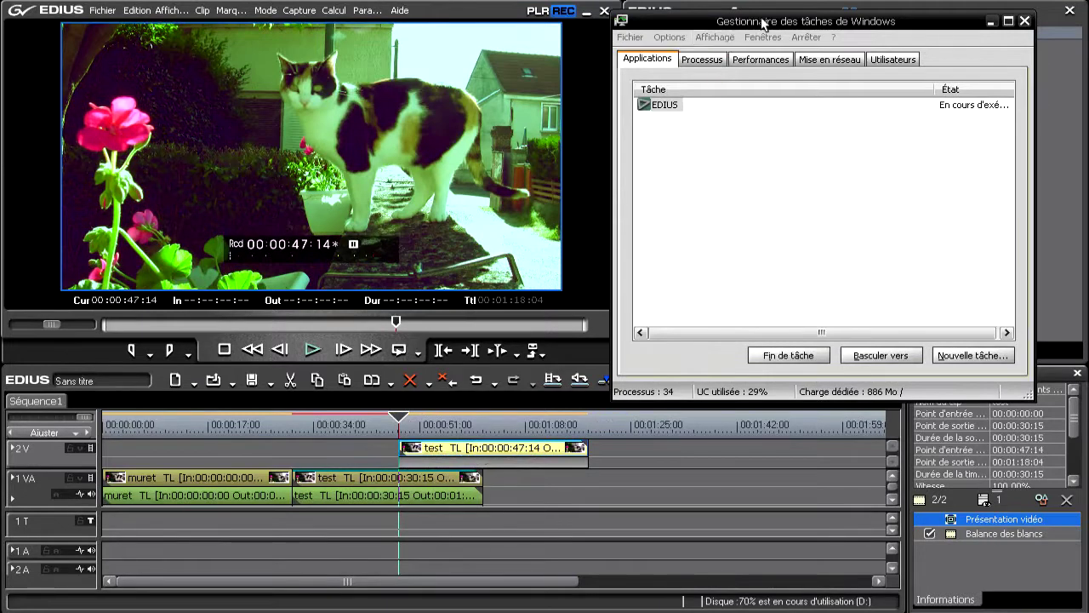
Step: Close the Task Manager and lay out the track 2V test clip at 36,1 % scale, position x 30,6 % and y -28,4 %
{"action": "left_click_drag", "start_coordinate": [746, 22], "coordinate": [678, 112]}
{"action": "left_click", "coordinate": [957, 111]}
{"action": "double_click", "coordinate": [549, 452]}
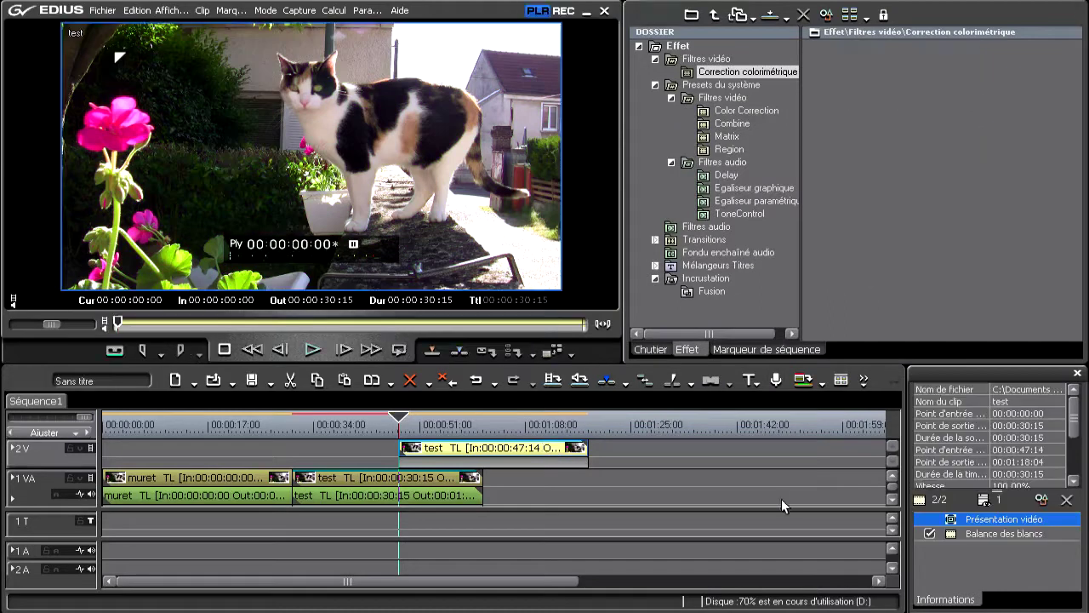
{"action": "double_click", "coordinate": [951, 526]}
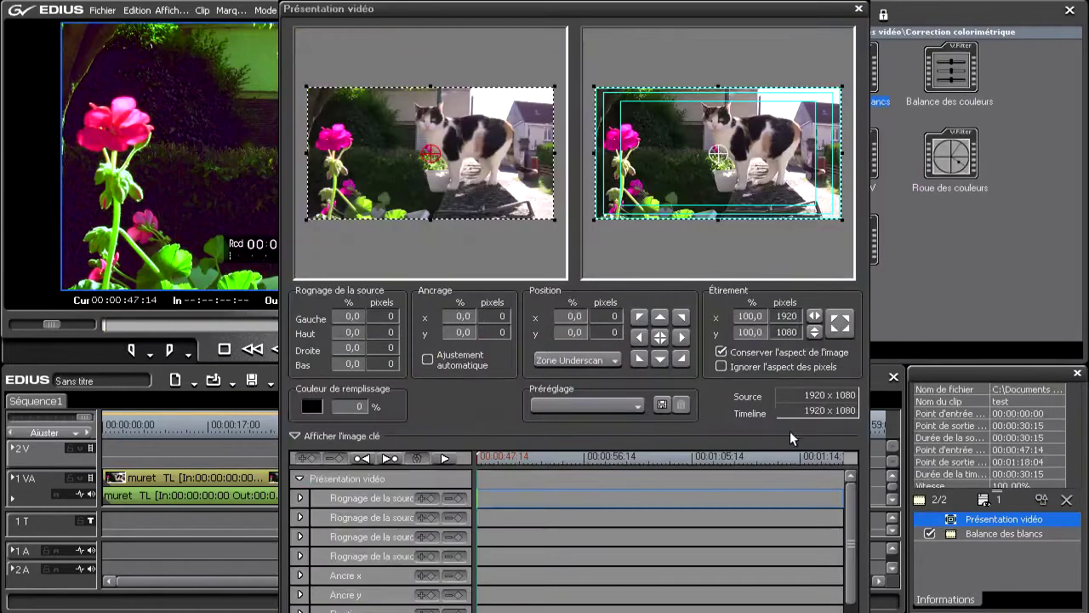
{"action": "left_click_drag", "start_coordinate": [596, 218], "coordinate": [766, 132]}
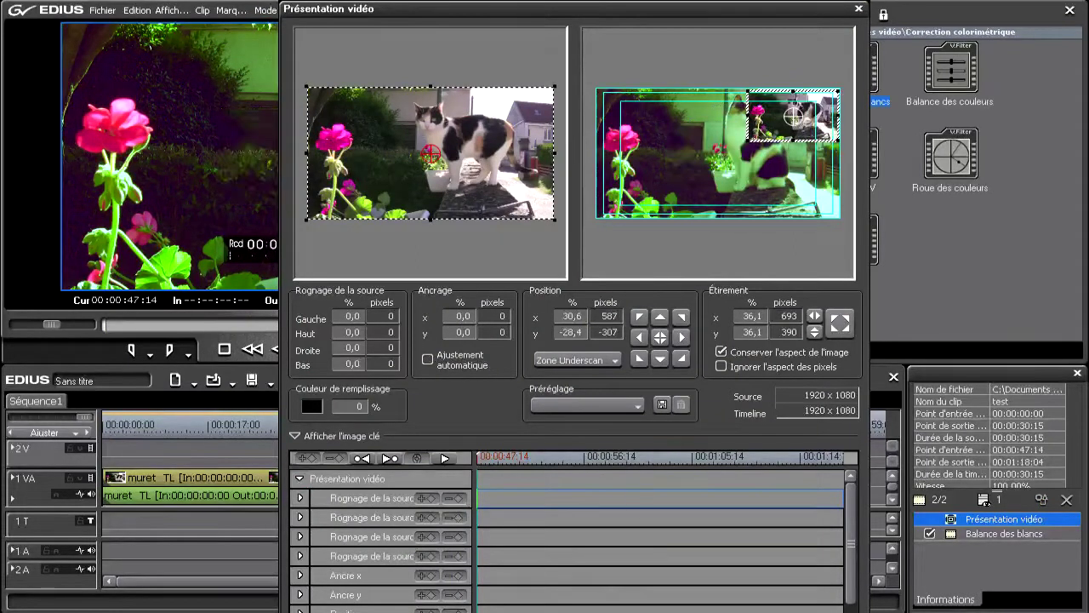
{"action": "key", "text": "Return"}
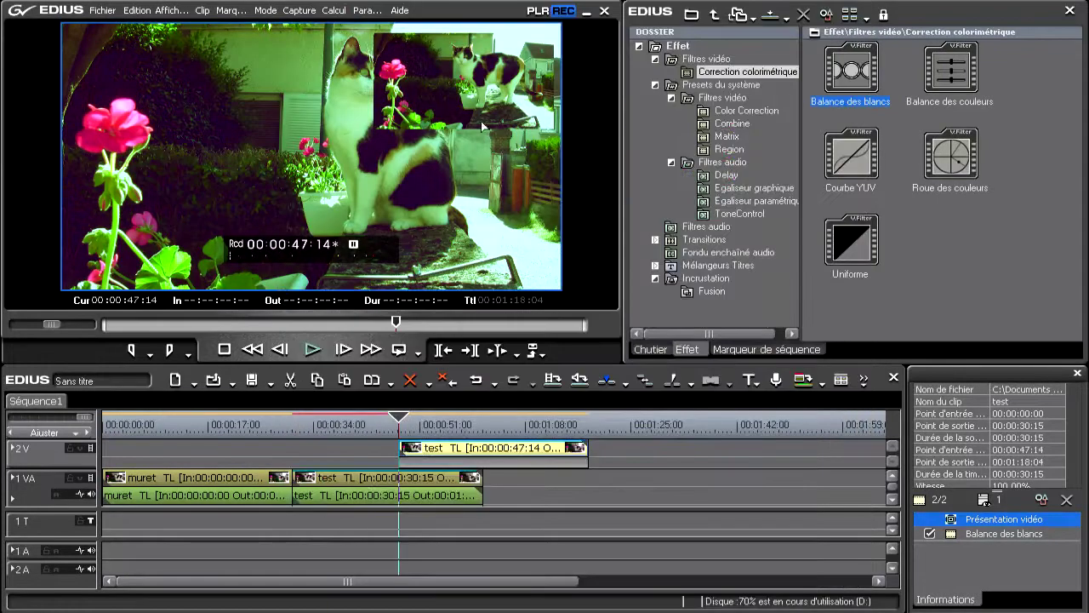
Step: Adjust the black, grey and white colour balances in the track 2V clip's white balance filter
{"action": "left_click", "coordinate": [973, 536]}
{"action": "double_click", "coordinate": [975, 536]}
{"action": "left_click_drag", "start_coordinate": [679, 92], "coordinate": [709, 88]}
{"action": "left_click_drag", "start_coordinate": [499, 76], "coordinate": [457, 73]}
{"action": "left_click_drag", "start_coordinate": [927, 99], "coordinate": [922, 70]}
{"action": "left_click", "coordinate": [945, 565]}
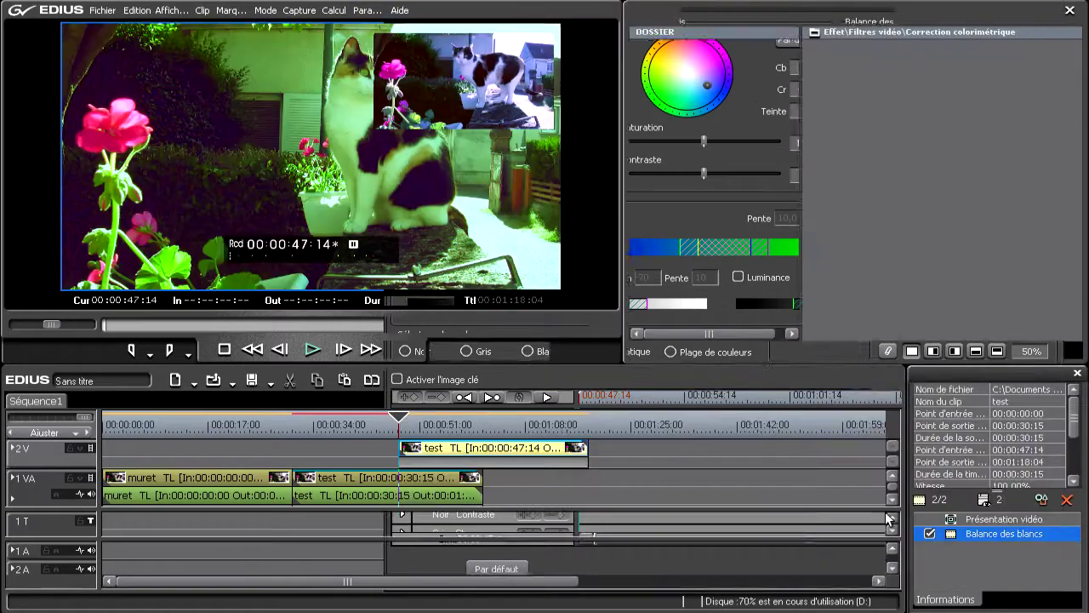
Step: Play the two-layer section from before the overlay starts, monitor CPU usage in the Windows Task Manager, and close it after stopping playback
{"action": "mouse_move", "coordinate": [396, 324]}
{"action": "left_mouse_down"}
{"action": "mouse_move", "coordinate": [361, 324]}
{"action": "mouse_move", "coordinate": [380, 323]}
{"action": "left_mouse_up"}
{"action": "left_click", "coordinate": [330, 352]}
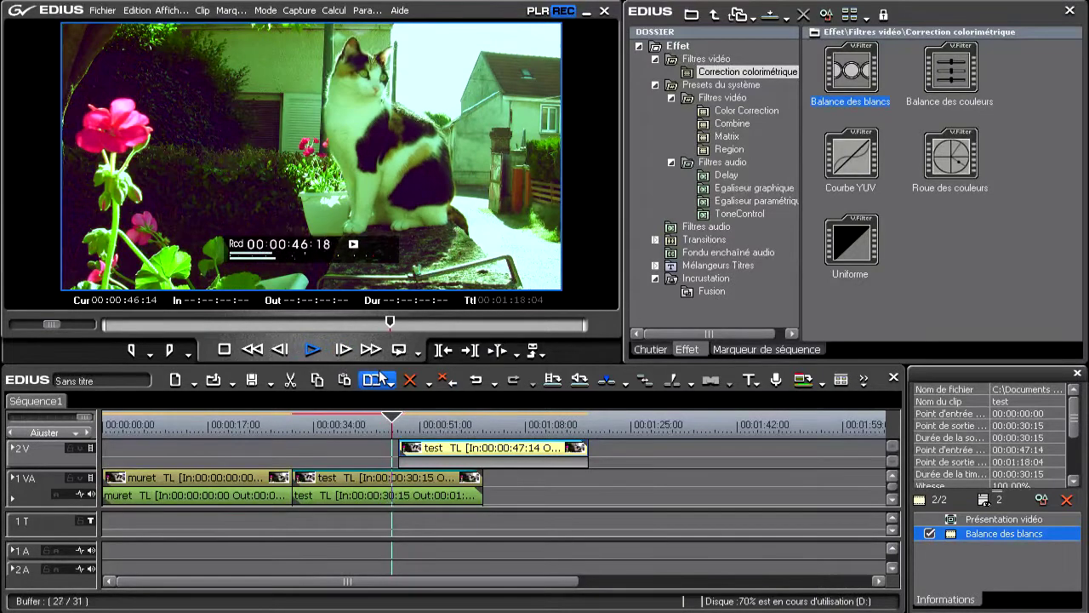
{"action": "key", "text": "ctrl+shift+Escape"}
{"action": "left_click_drag", "start_coordinate": [730, 110], "coordinate": [826, 66]}
{"action": "left_click_drag", "start_coordinate": [397, 328], "coordinate": [352, 324]}
{"action": "left_click", "coordinate": [314, 348]}
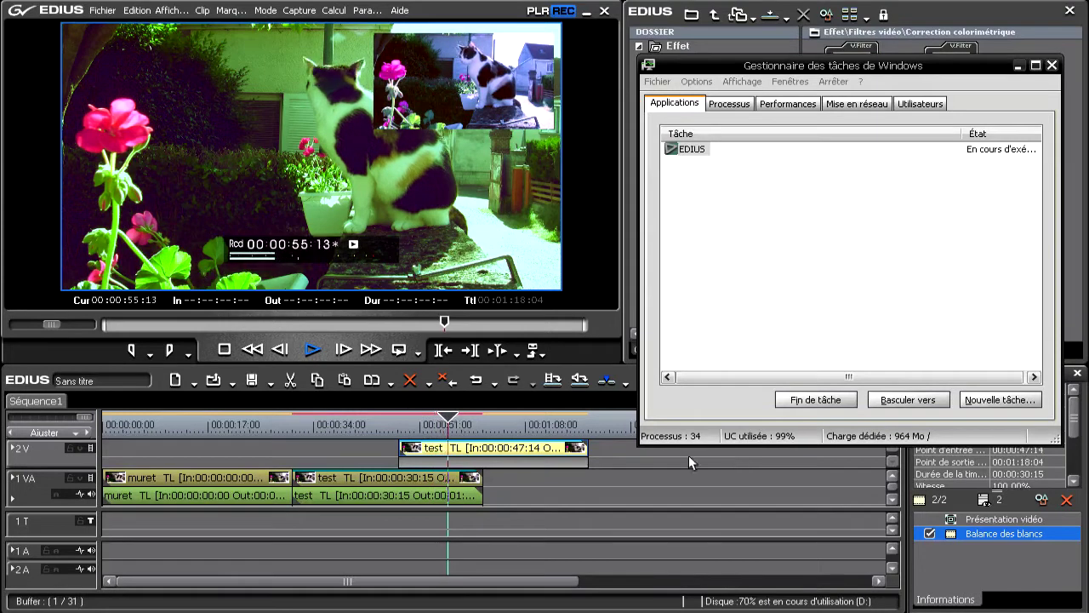
{"action": "left_click", "coordinate": [312, 352]}
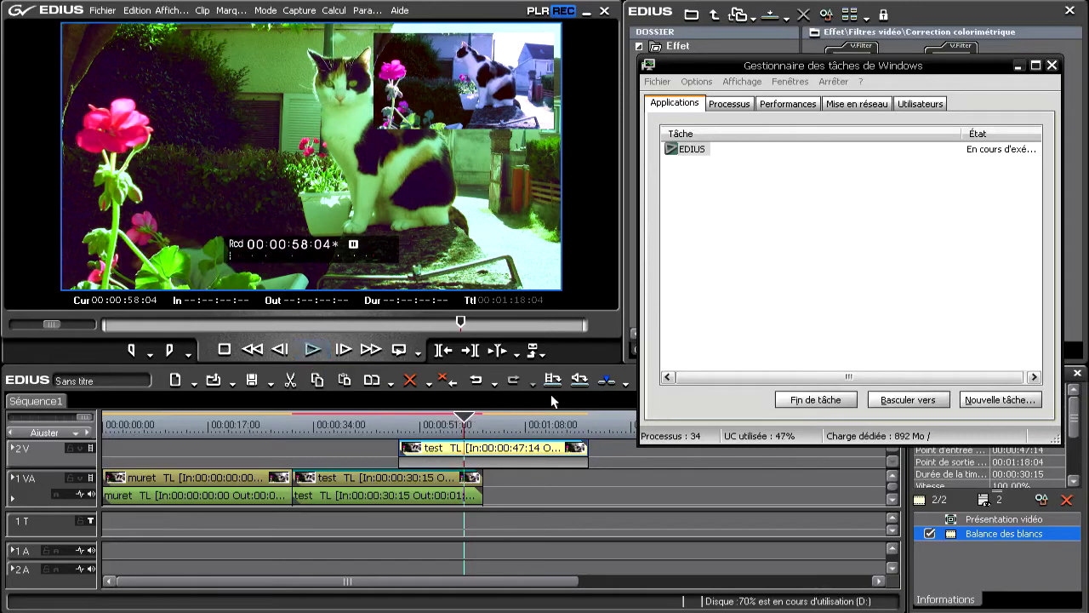
{"action": "left_click", "coordinate": [1053, 66]}
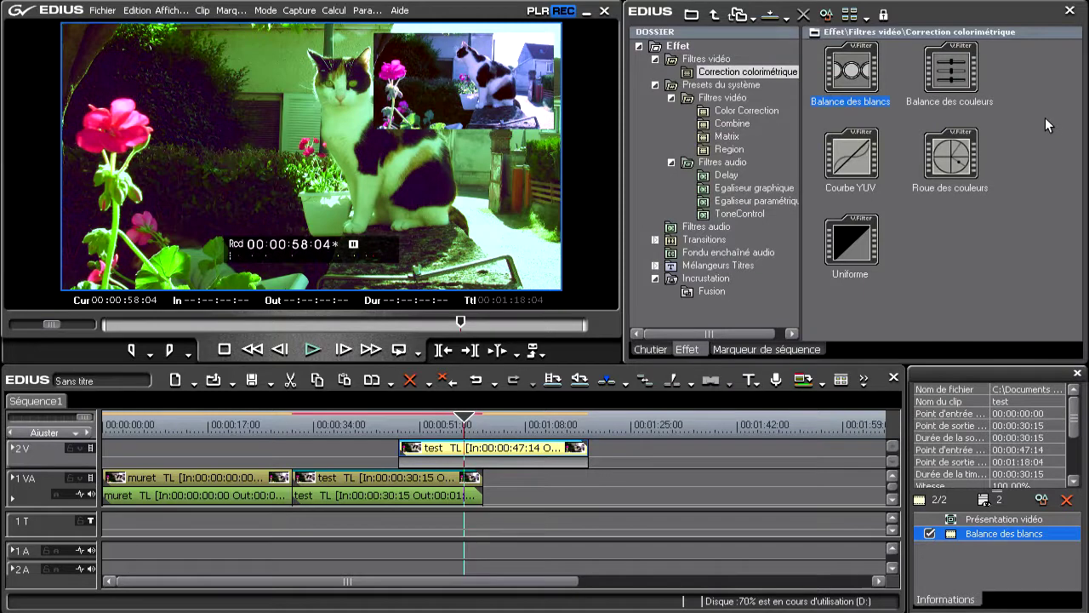
Step: Show the file properties of the test clip in the bin
{"action": "left_click", "coordinate": [659, 346]}
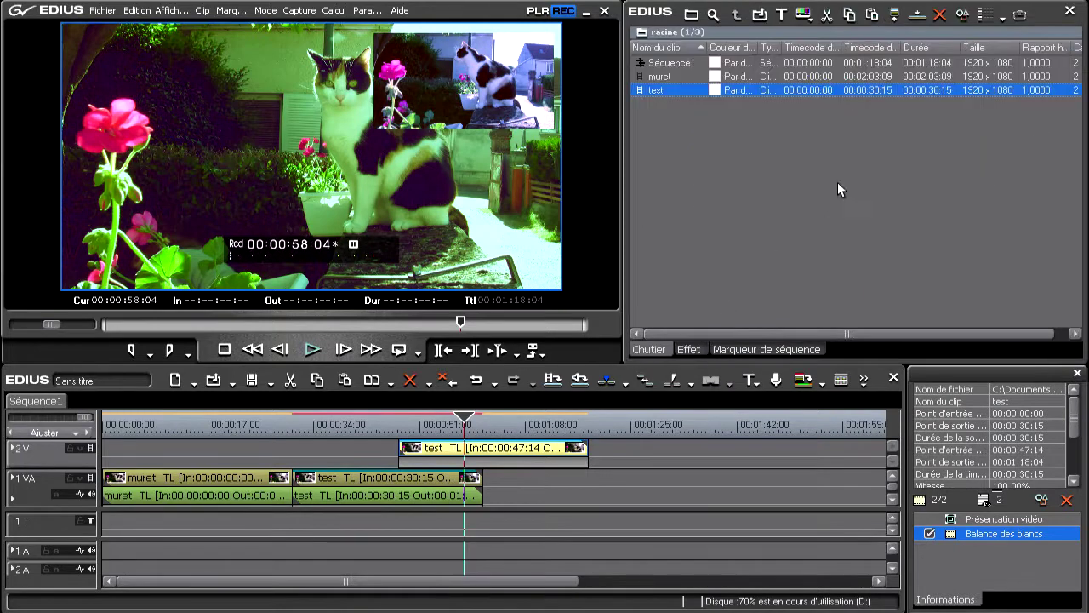
{"action": "right_click", "coordinate": [676, 91]}
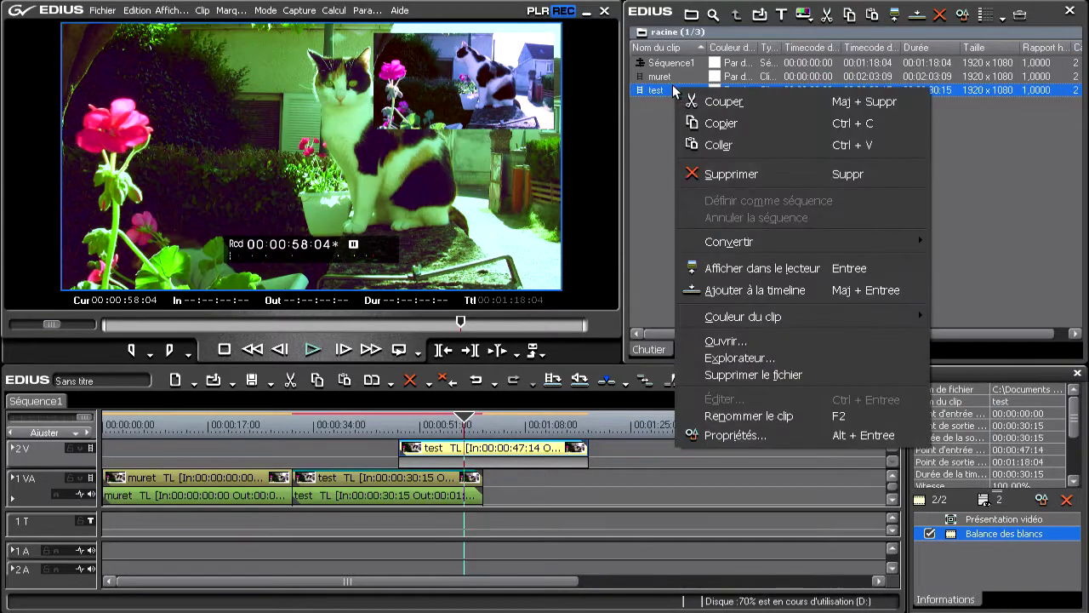
{"action": "left_click", "coordinate": [757, 435]}
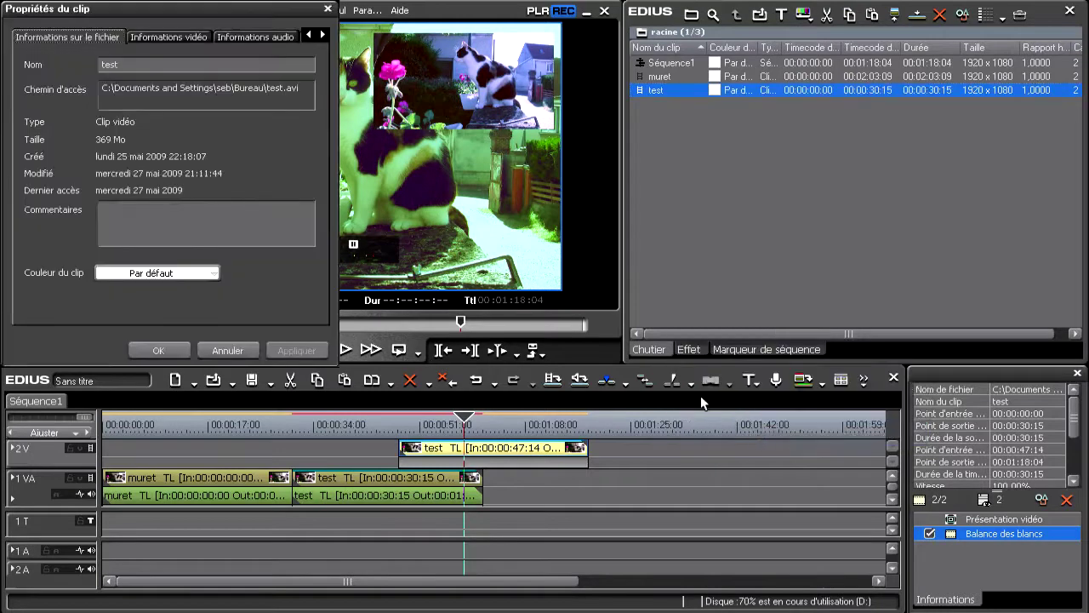